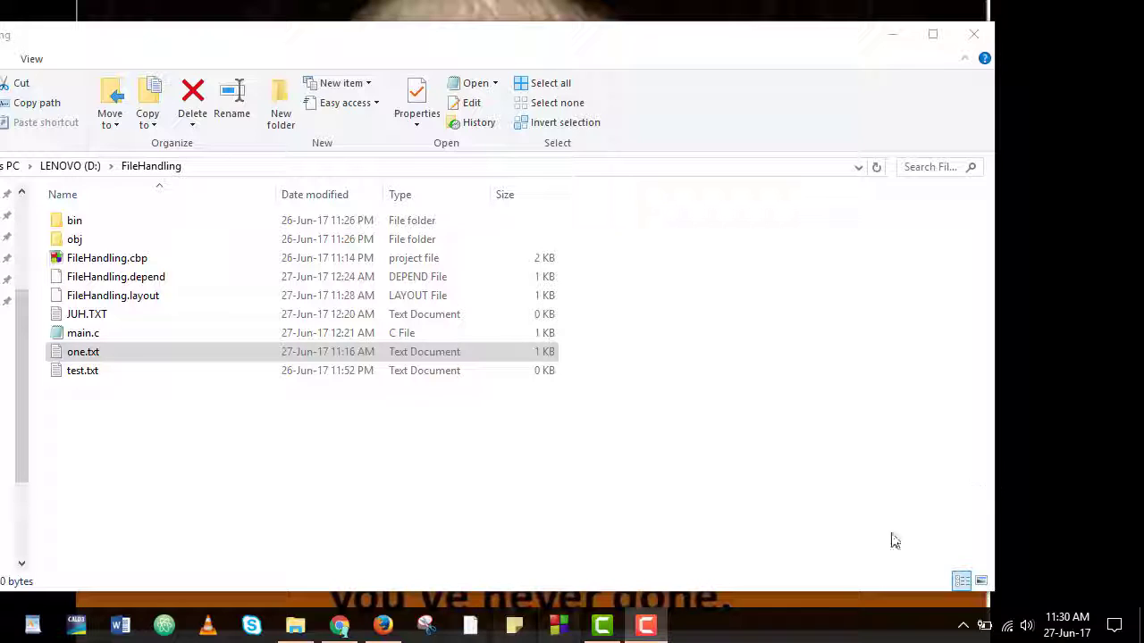
- Launch Code::Blocks 16.01 from the taskbar icon
click(568, 632)
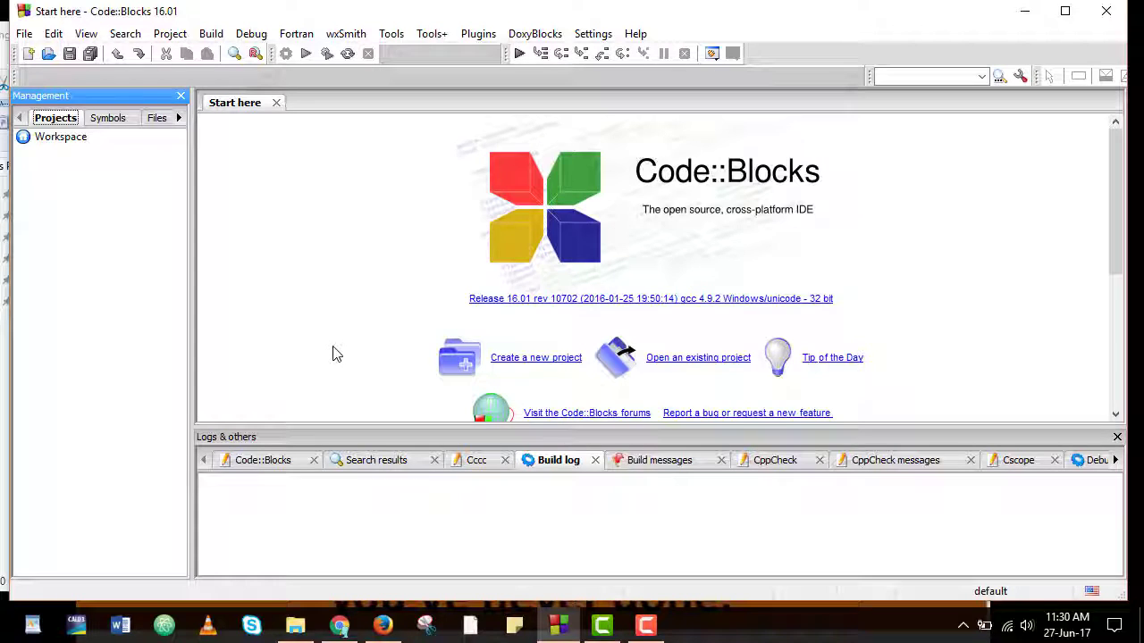
- Start a new Console application project with C as the language
click(514, 360)
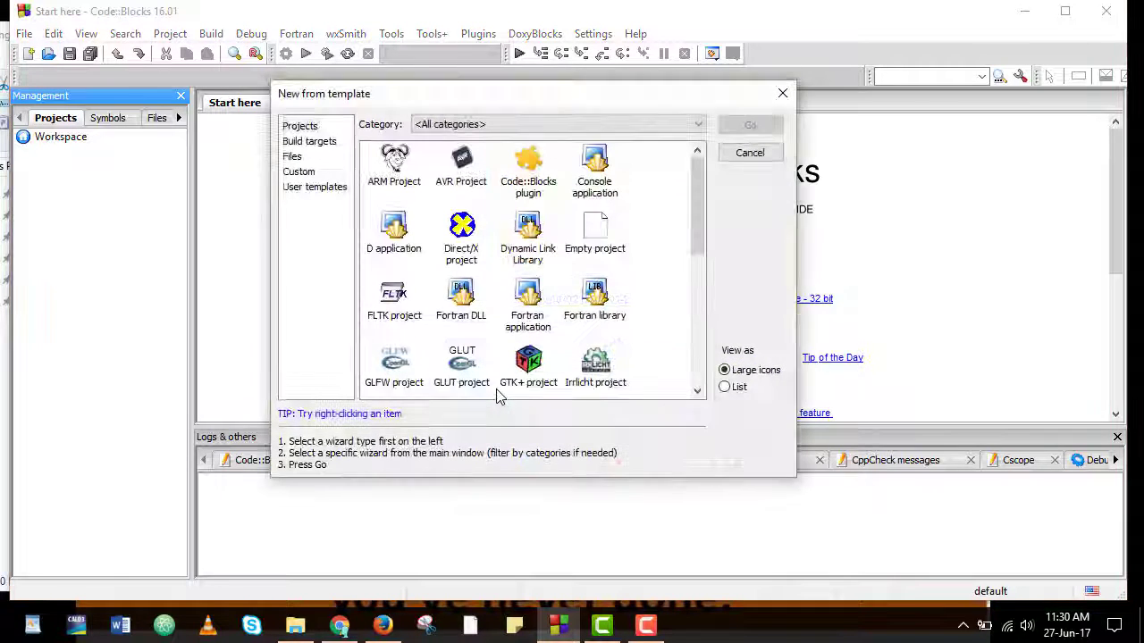
double_click(594, 169)
click(527, 185)
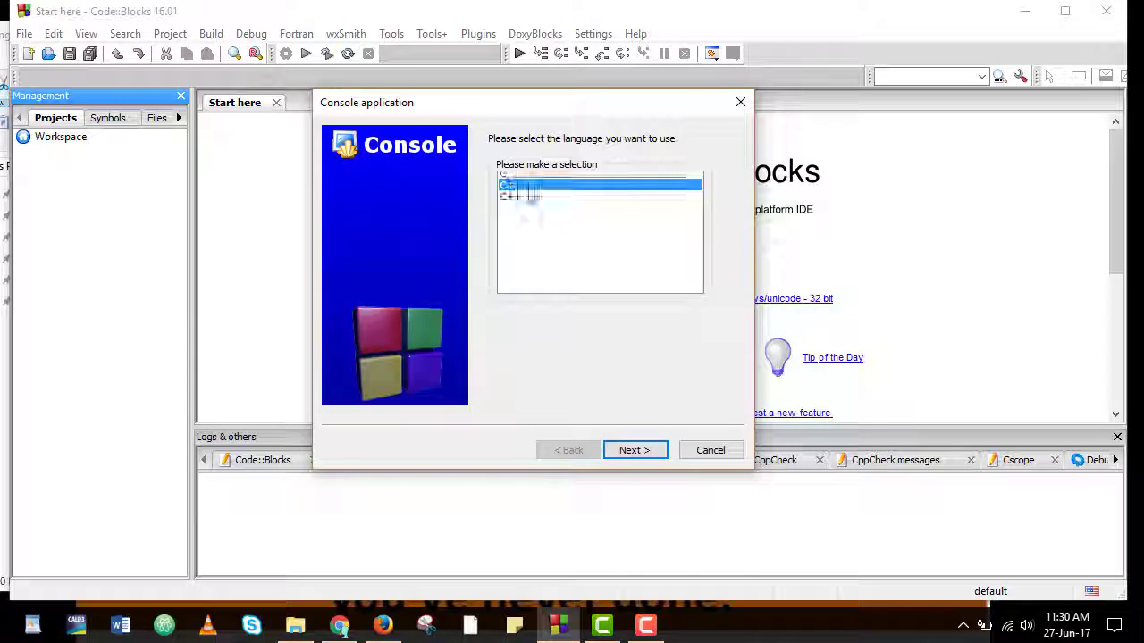
click(640, 450)
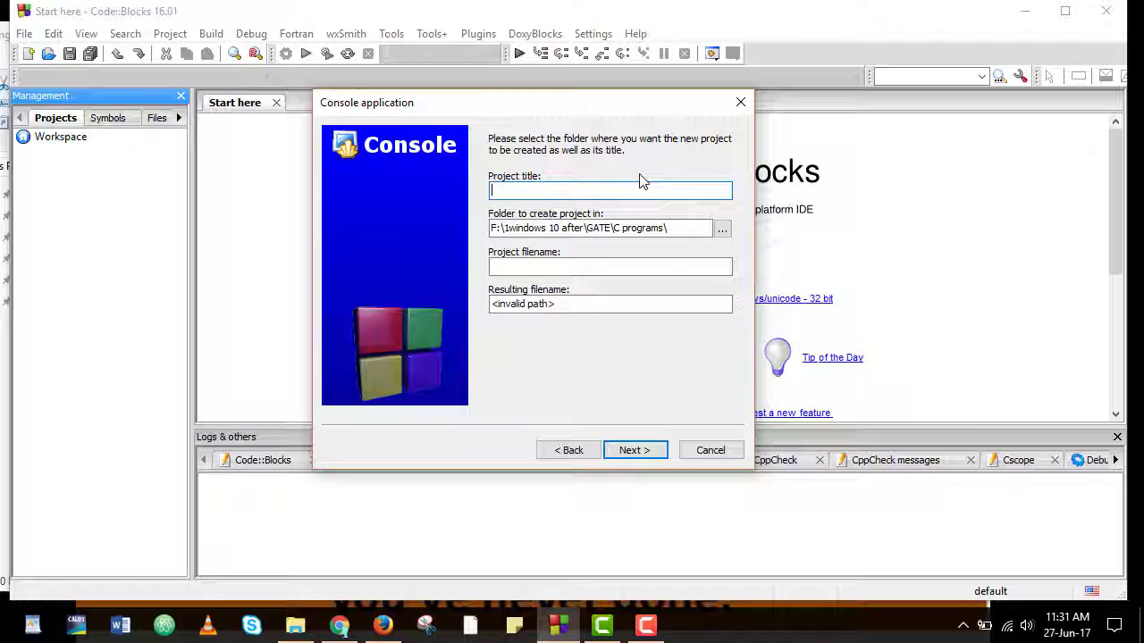
- Title the project 'test' and finish it with the GNU GCC Compiler
text(p)
key(BackSpace)
text(p)
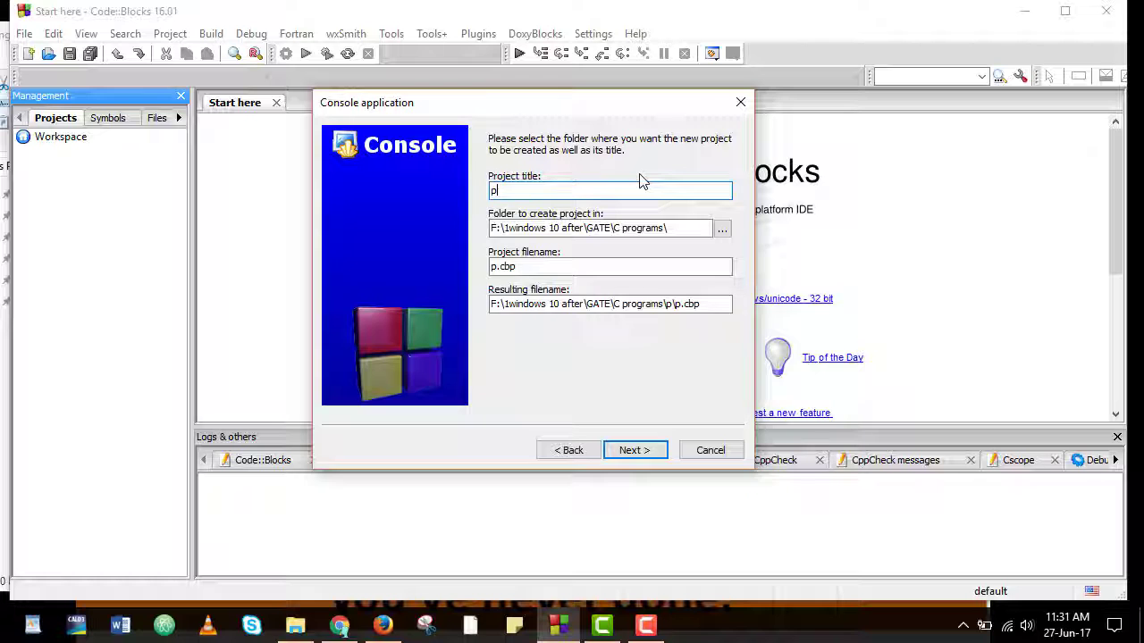
text(ro)
key(BackSpace)
key(BackSpace)
key(BackSpace)
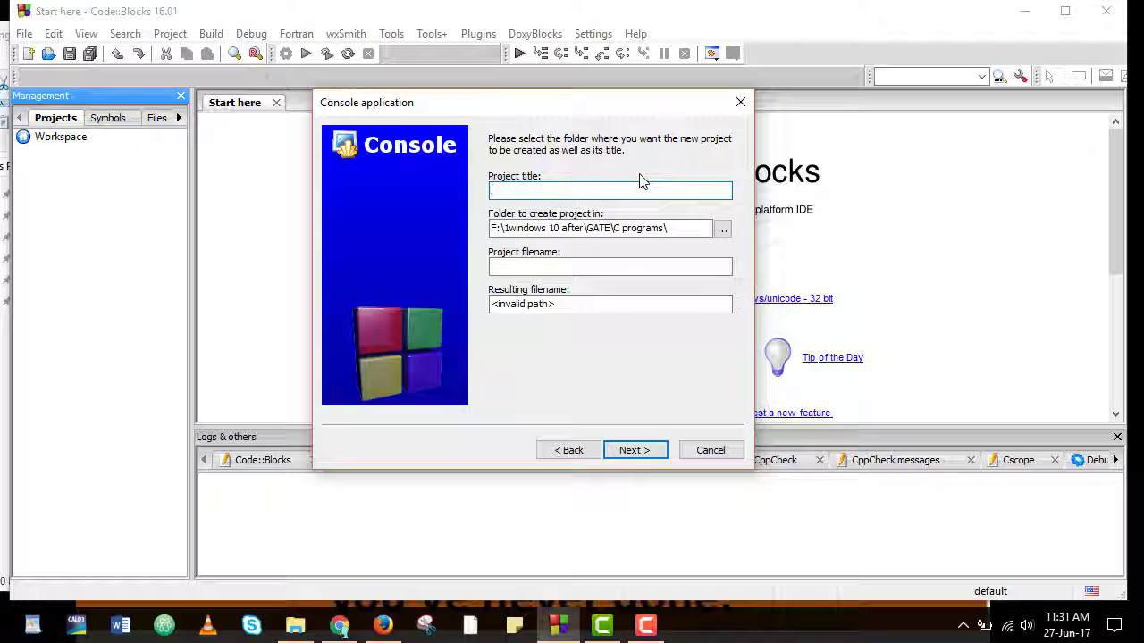
text(test)
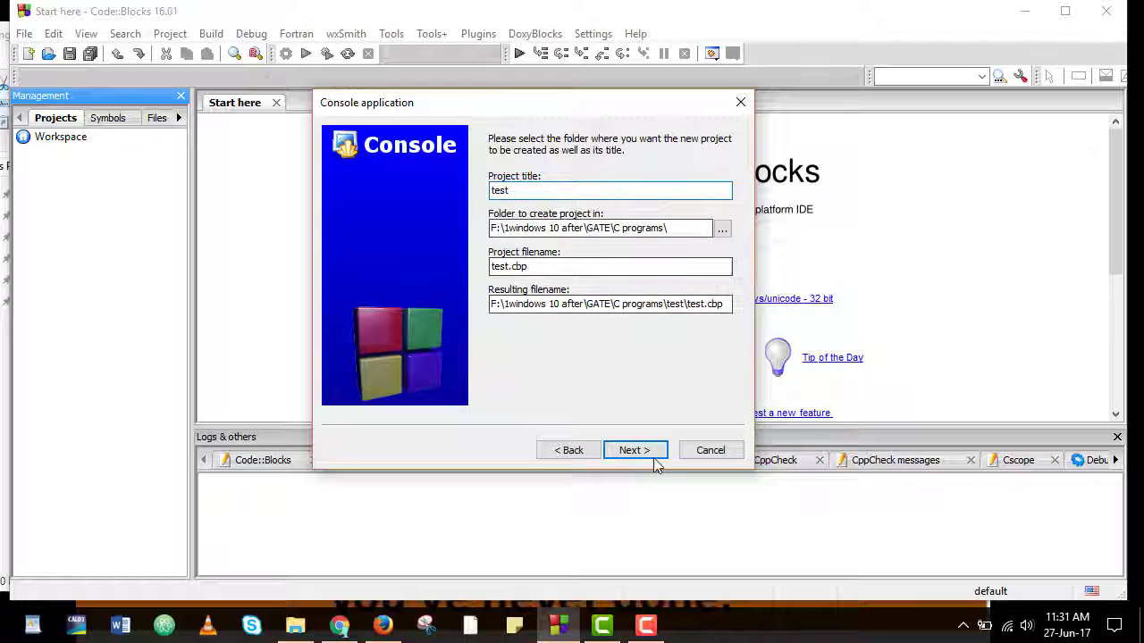
click(636, 451)
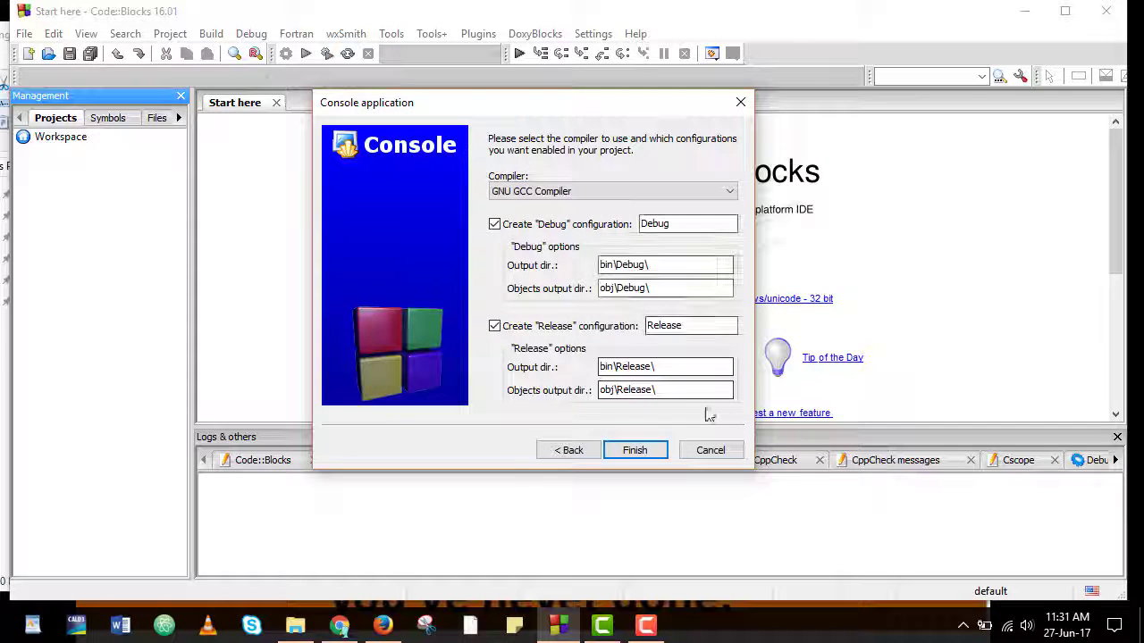
click(636, 451)
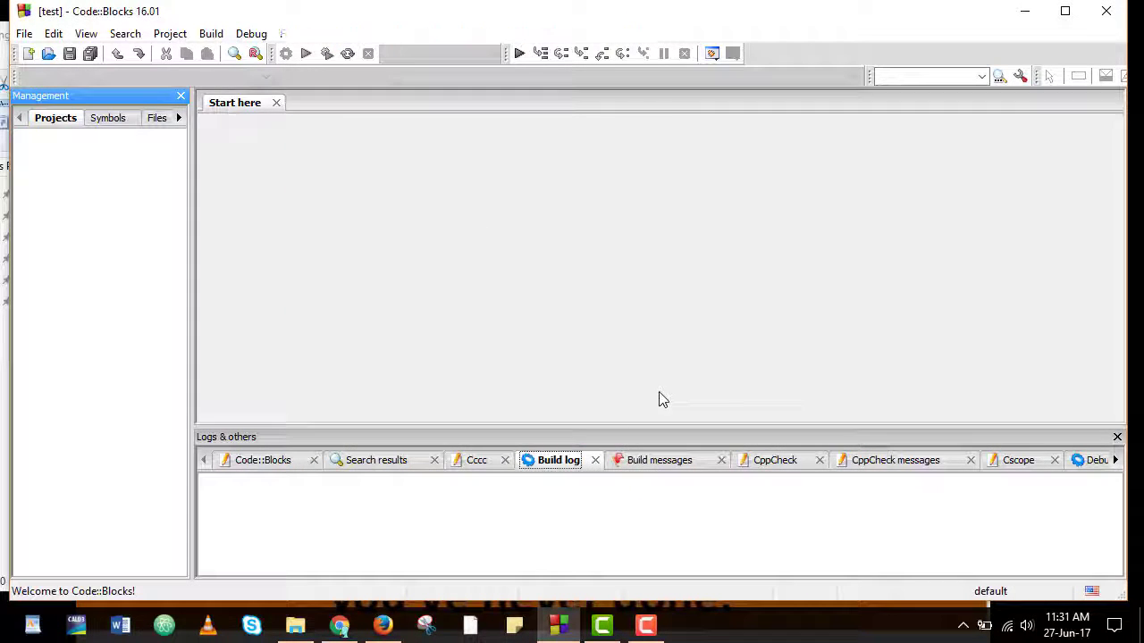
- Open main.c from the Sources folder and build and run the Hello world program
double_click(73, 170)
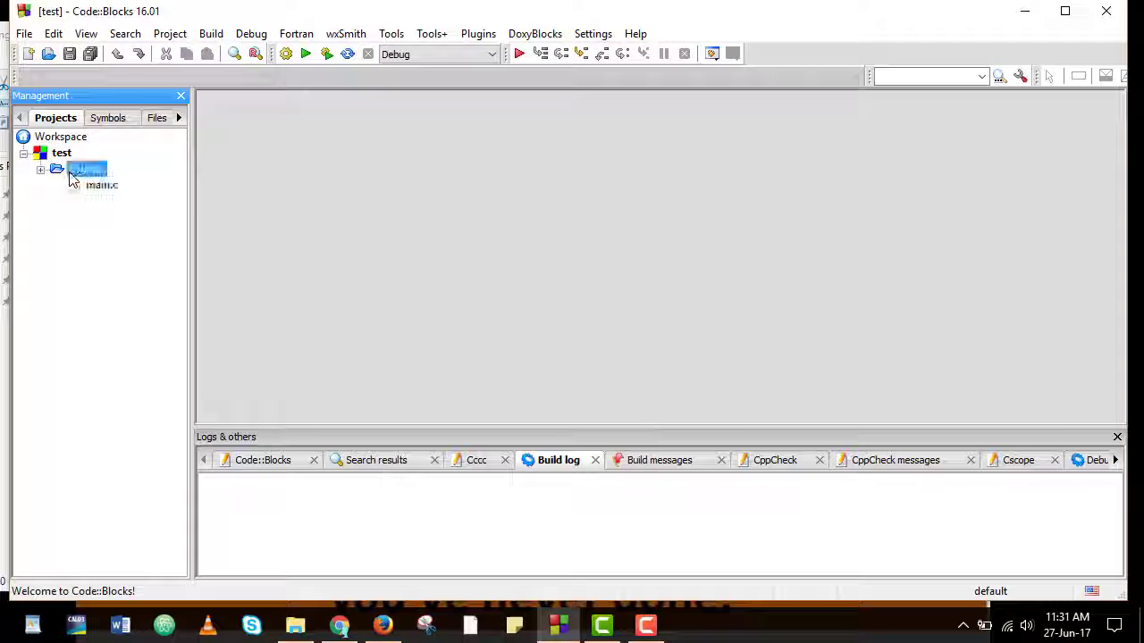
double_click(77, 187)
click(390, 308)
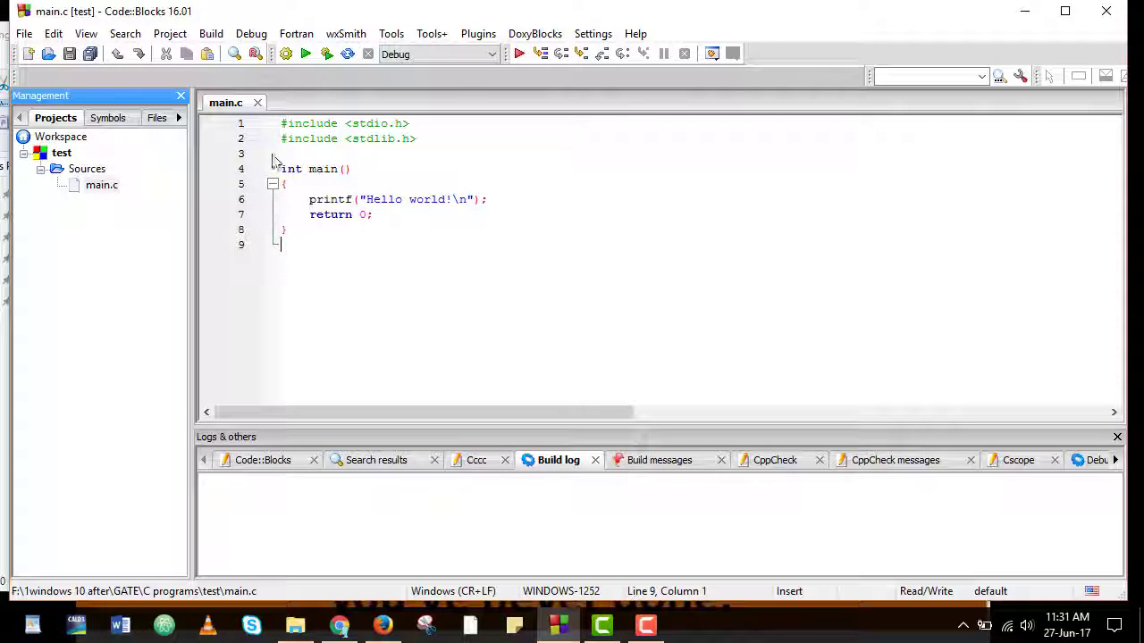
click(327, 58)
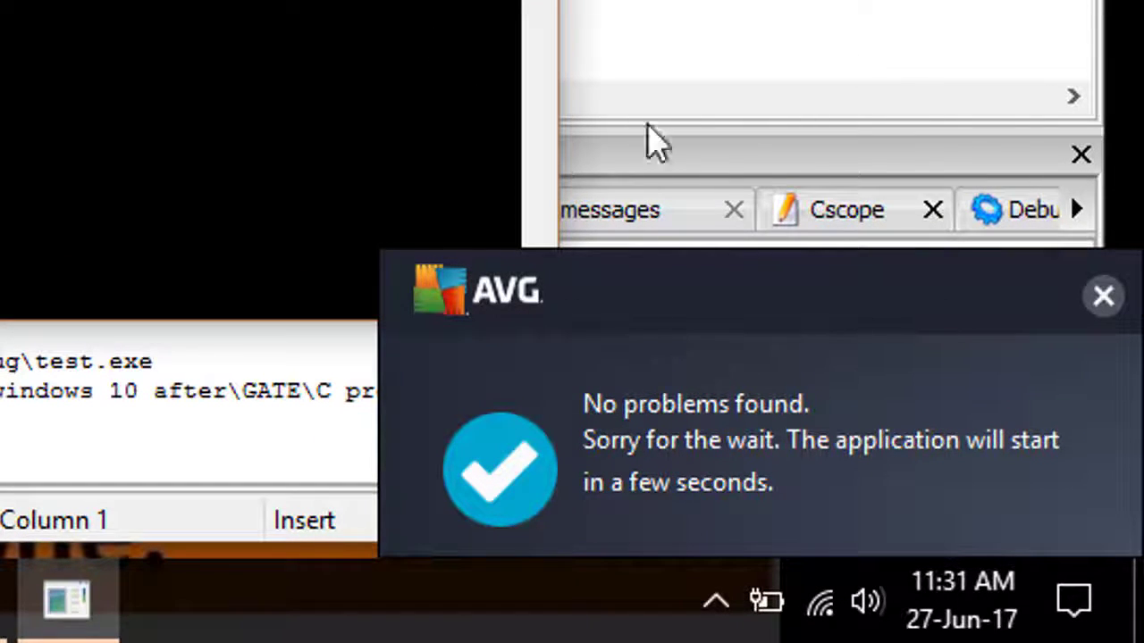
- Close the console window and launch AVG AntiVirus Free from the notification area
key(Return)
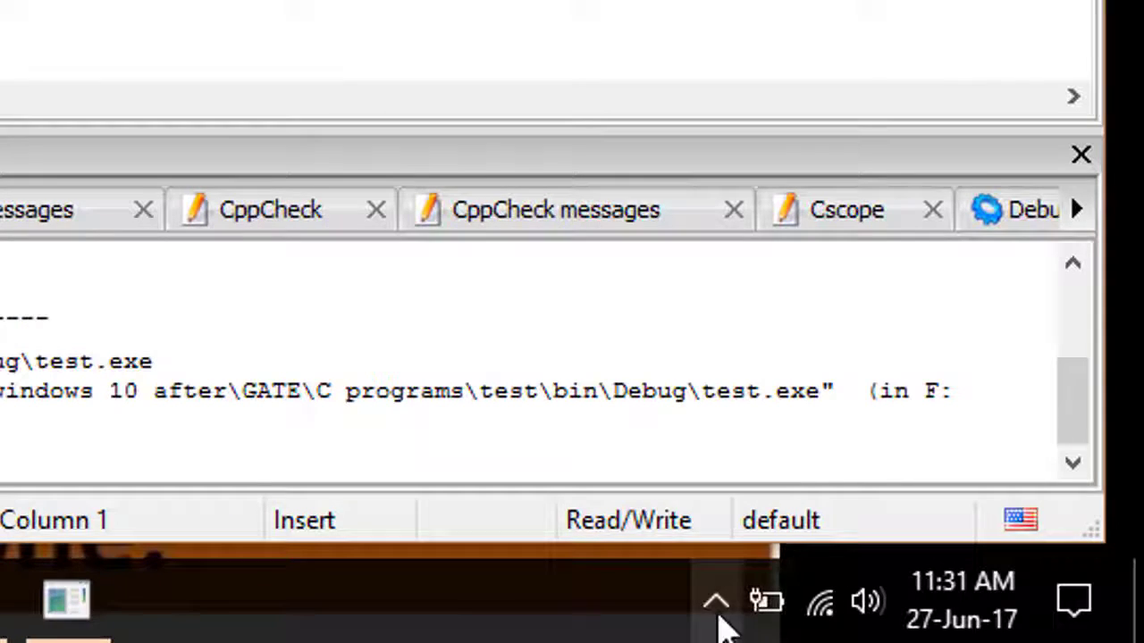
click(715, 601)
click(643, 517)
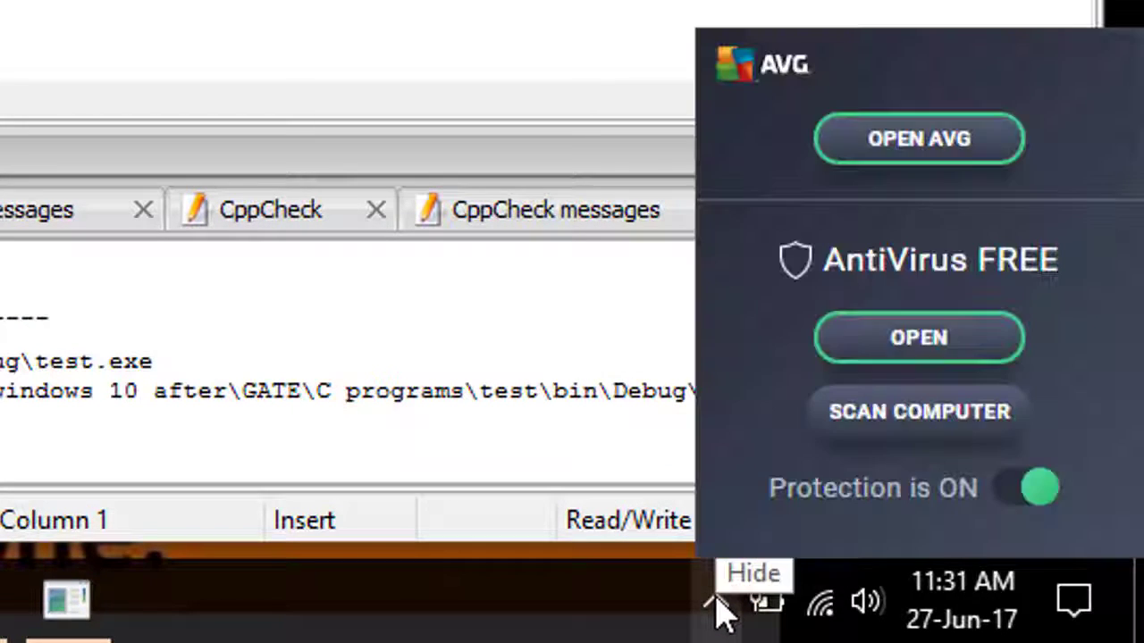
click(720, 612)
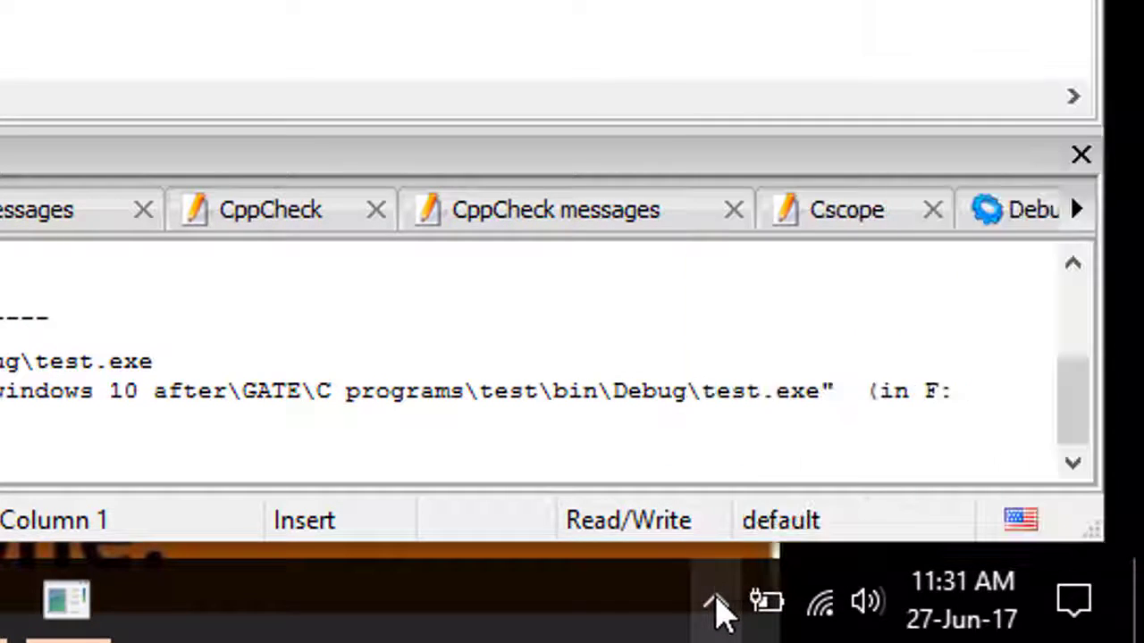
click(713, 608)
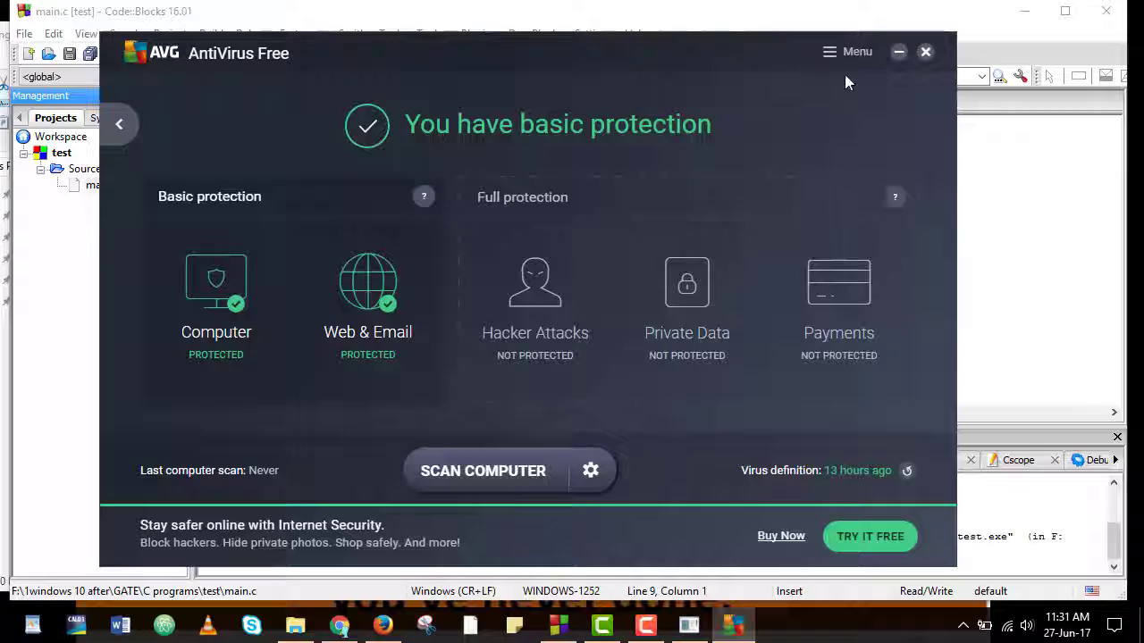
- Expand Exceptions in AVG's settings and start a new file-path exception entry
click(844, 51)
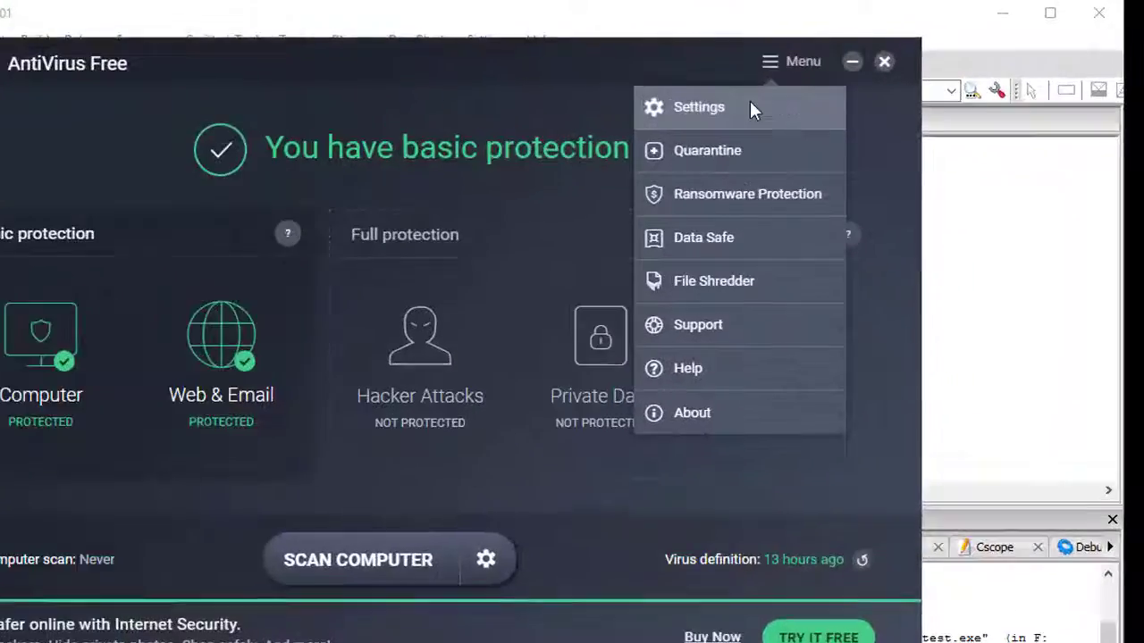
click(809, 92)
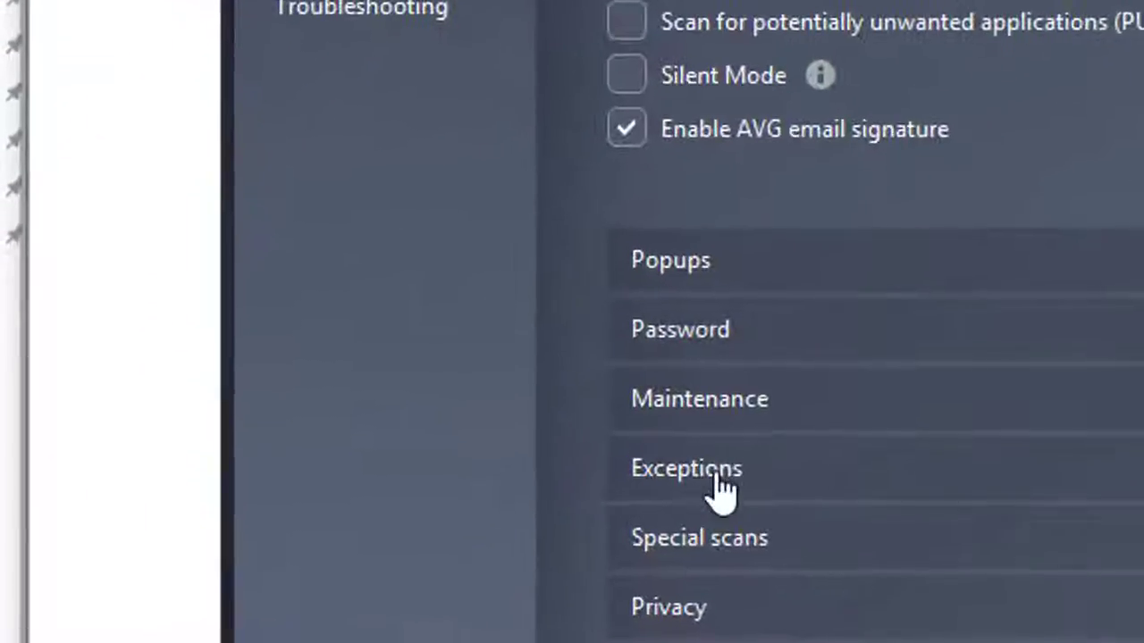
click(728, 476)
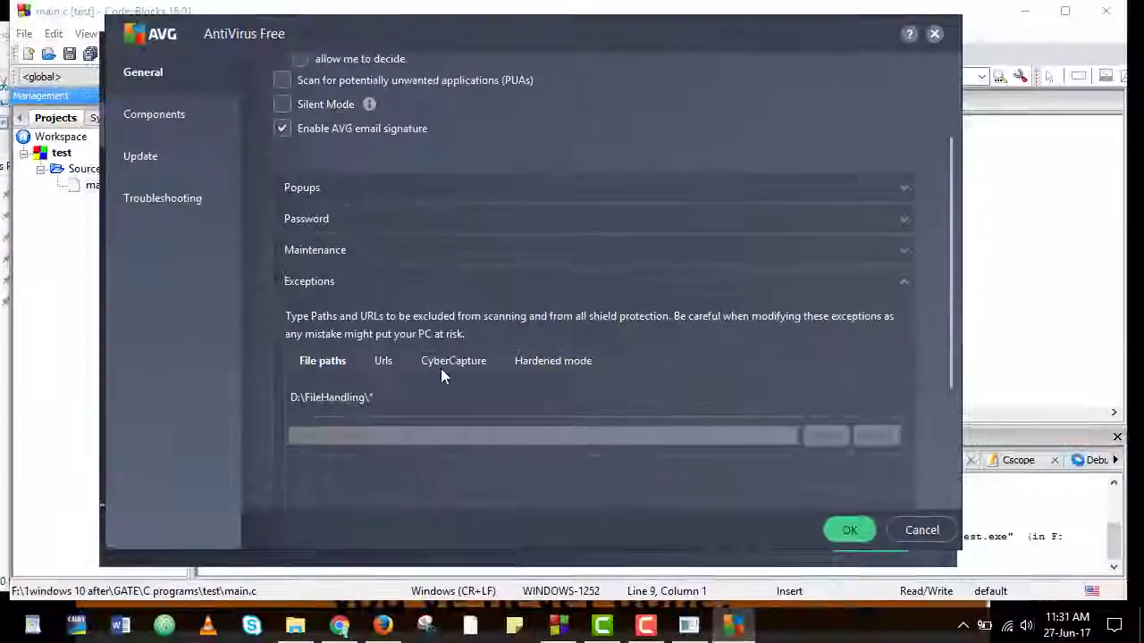
scroll(441, 373, down, 1)
click(395, 359)
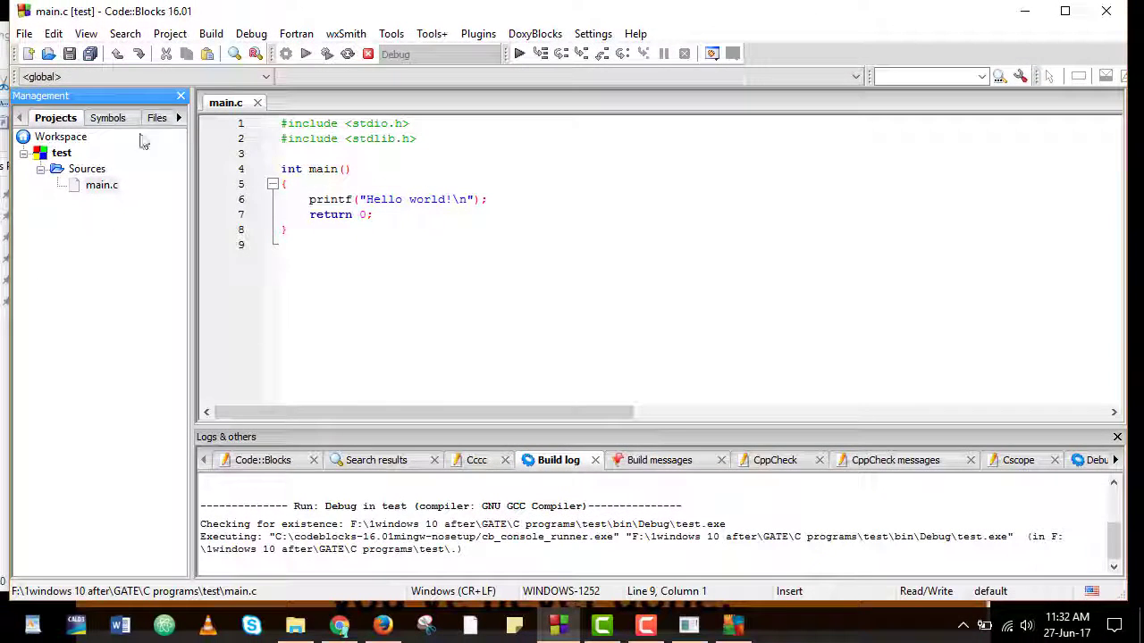
- Show the test project's folder in the file browser and select its full path
right_click(63, 153)
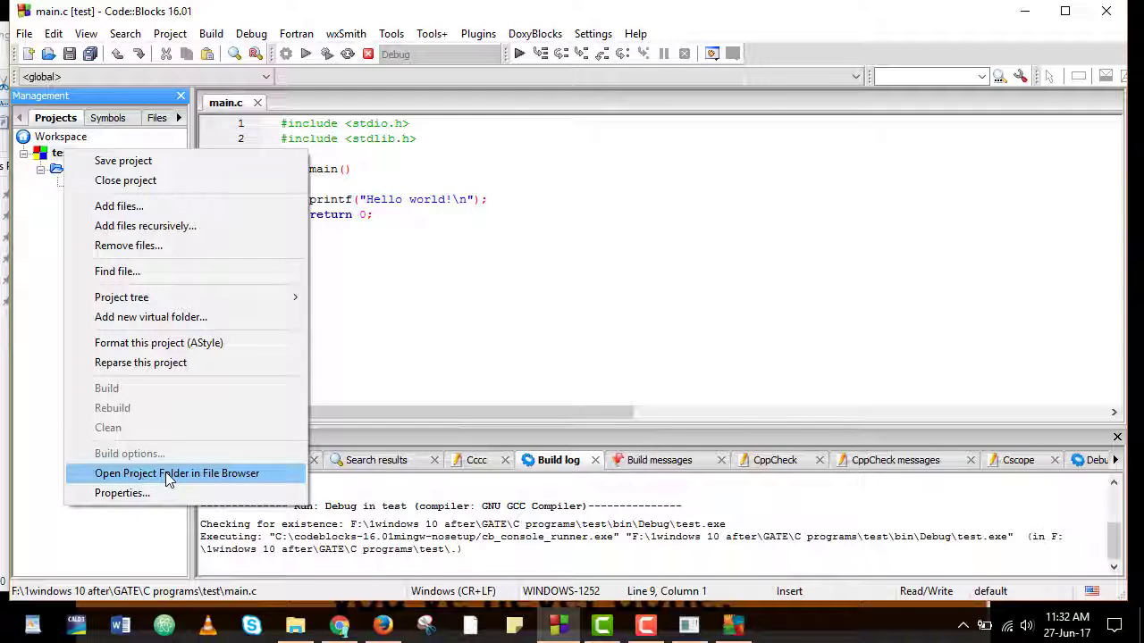
click(165, 472)
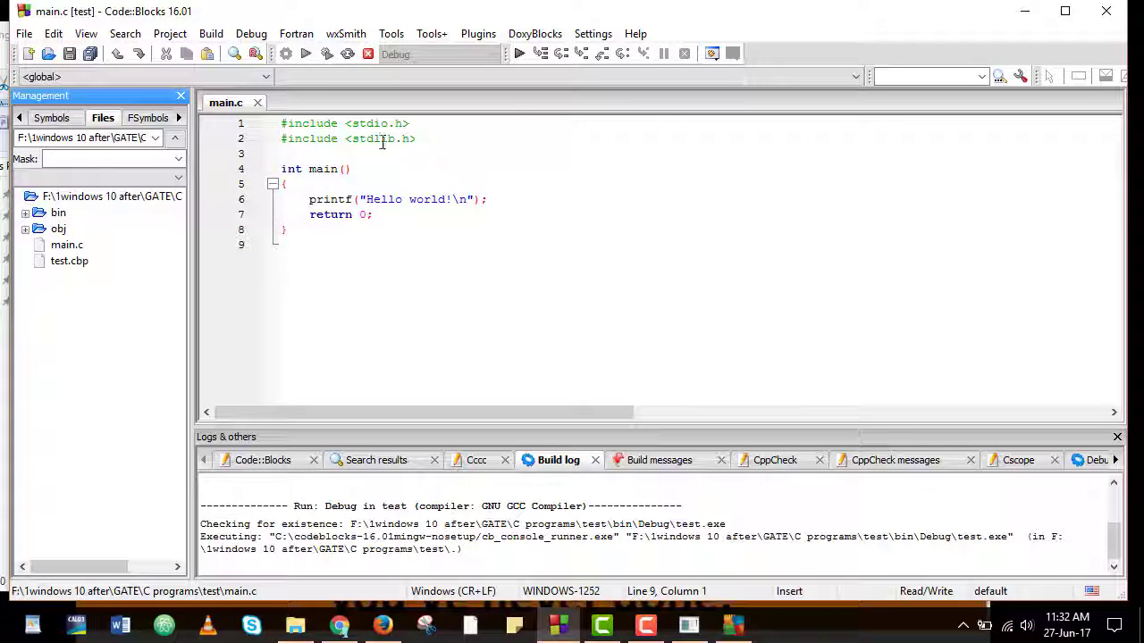
click(102, 136)
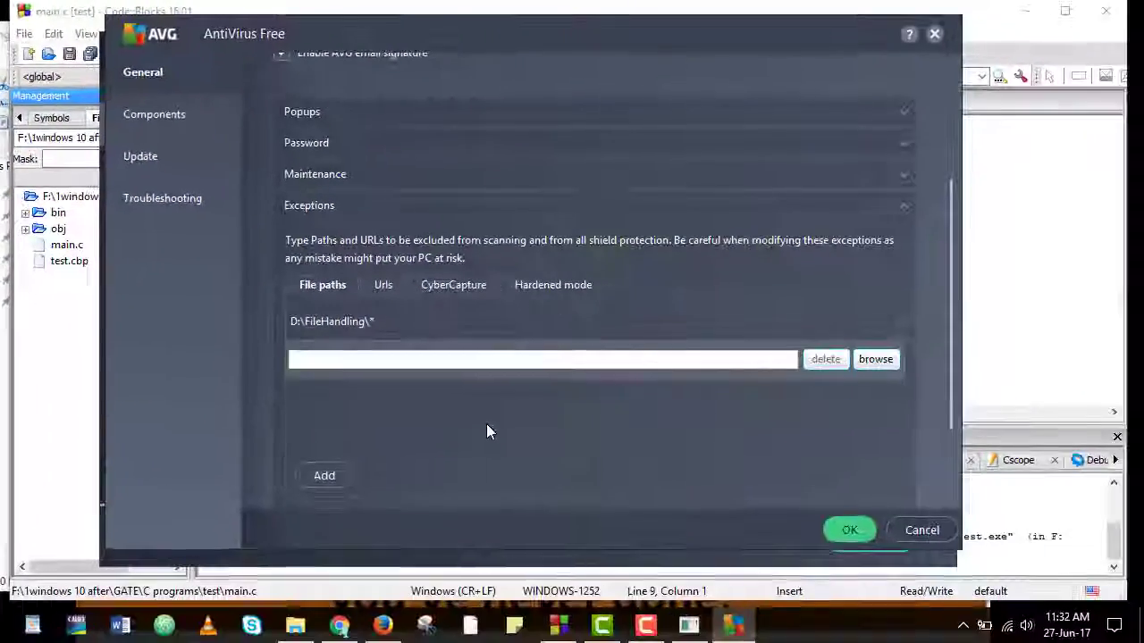
- Save F:\1windows 10 after\GATE\C programs\test\ as an AVG file-path exception and close AVG
text(F:\1windows 10 after\GATE\C programs\test\)
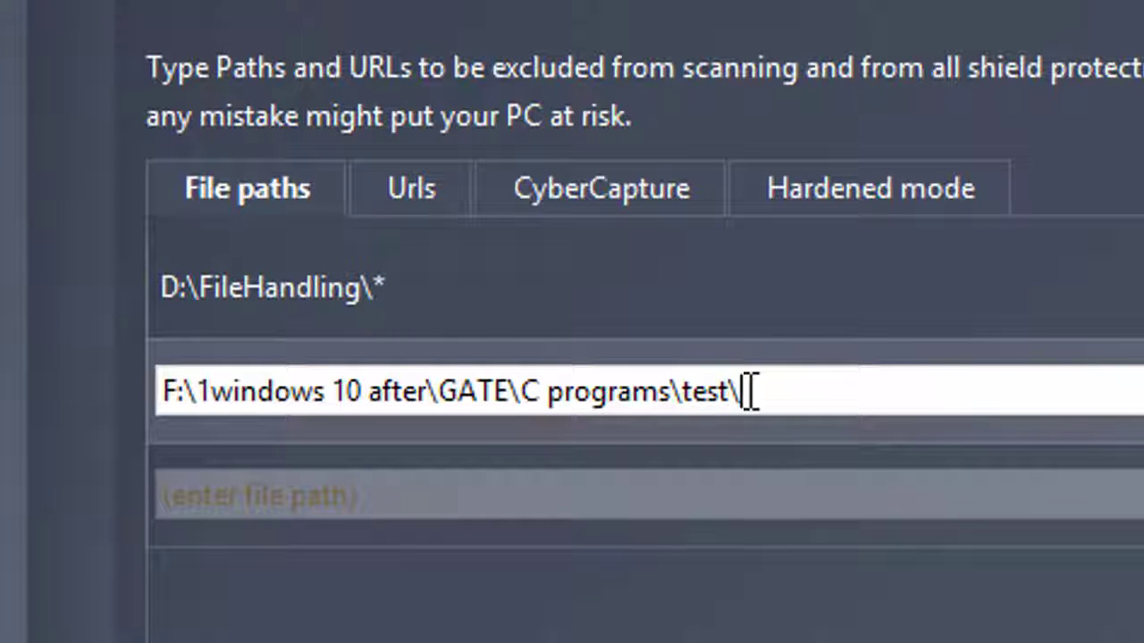
drag(745, 390, 683, 398)
click(855, 391)
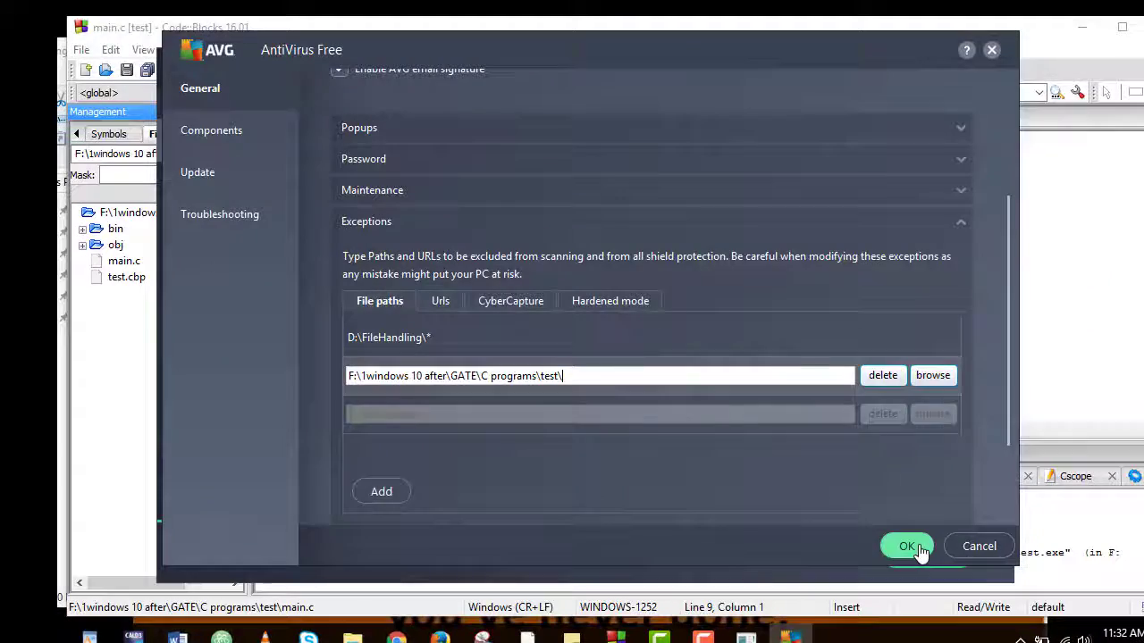
click(961, 565)
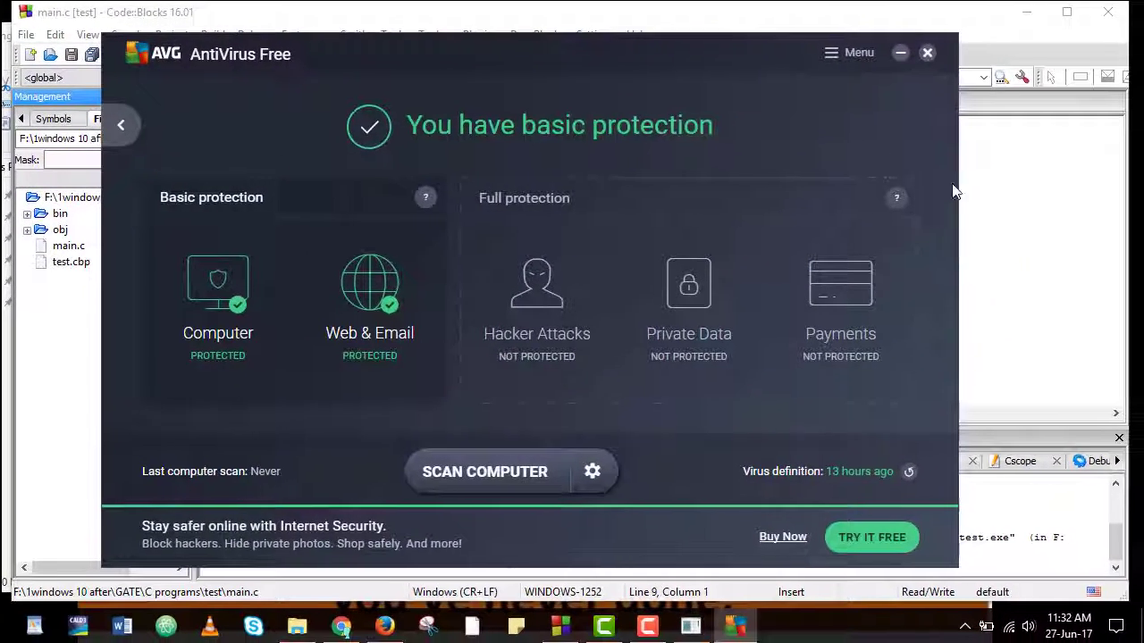
click(928, 52)
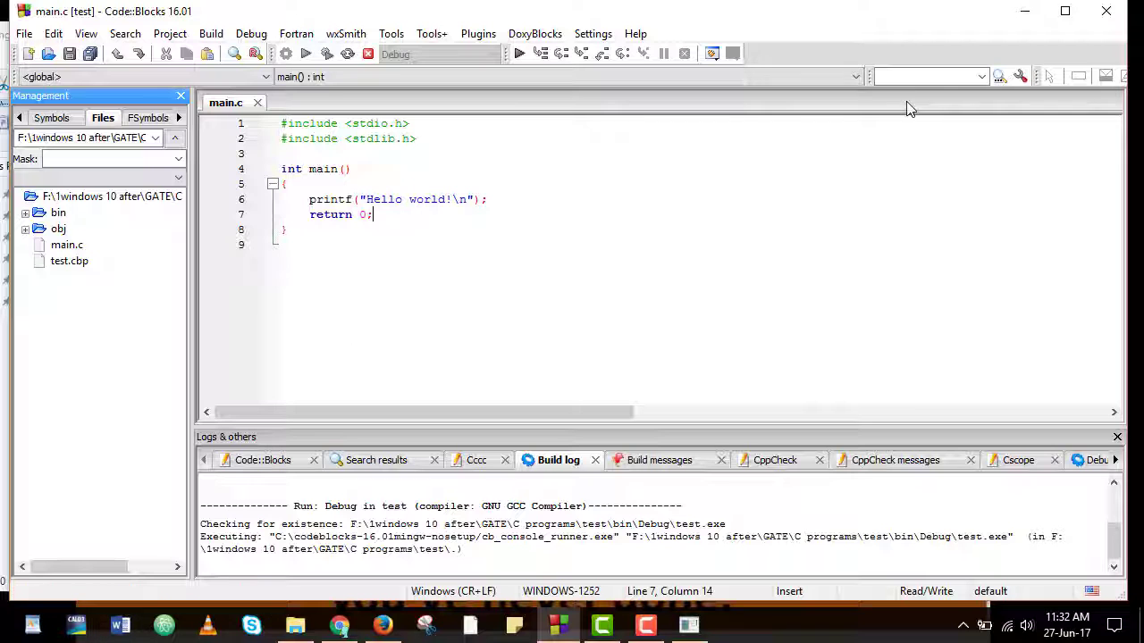
- Close Code::Blocks and relaunch it from the taskbar
click(1107, 11)
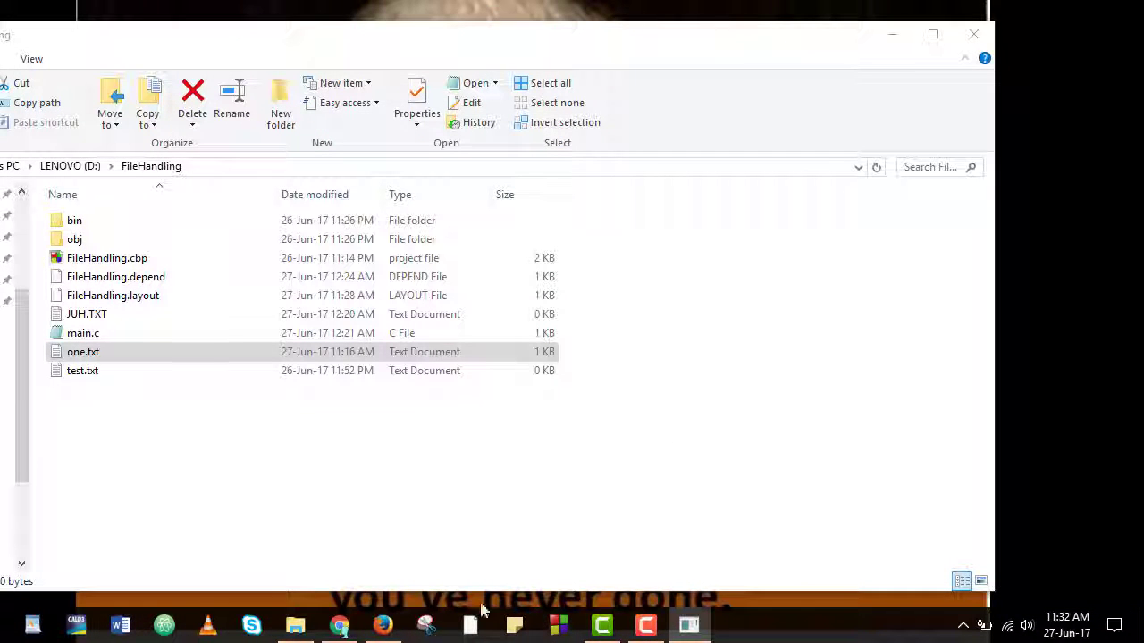
click(601, 625)
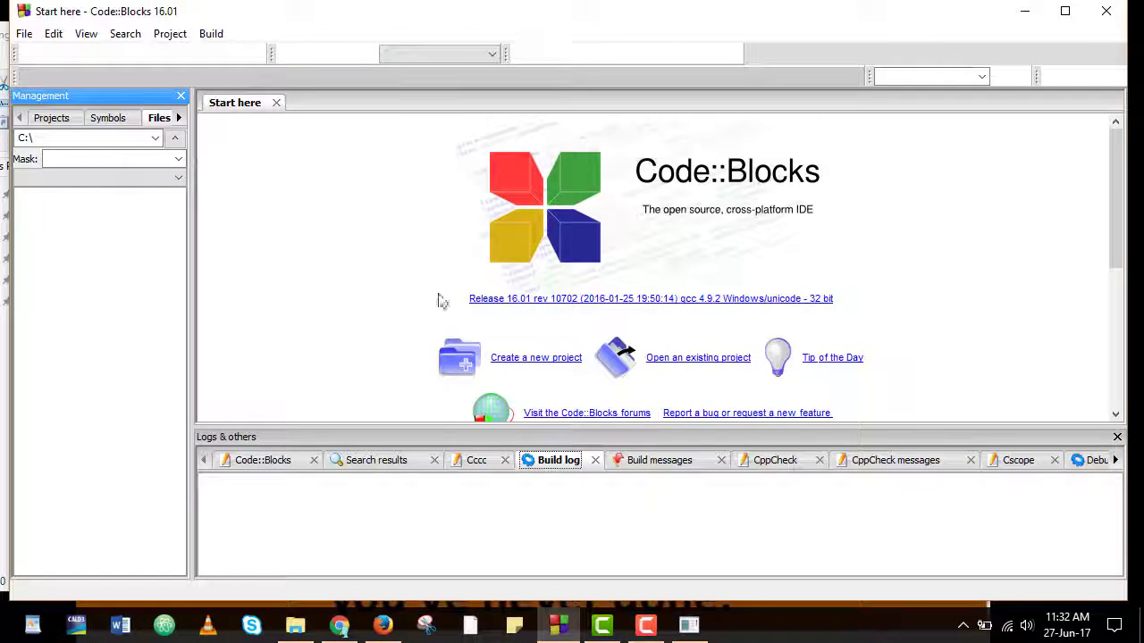
- Reopen test.cbp from File > Recent projects
click(665, 364)
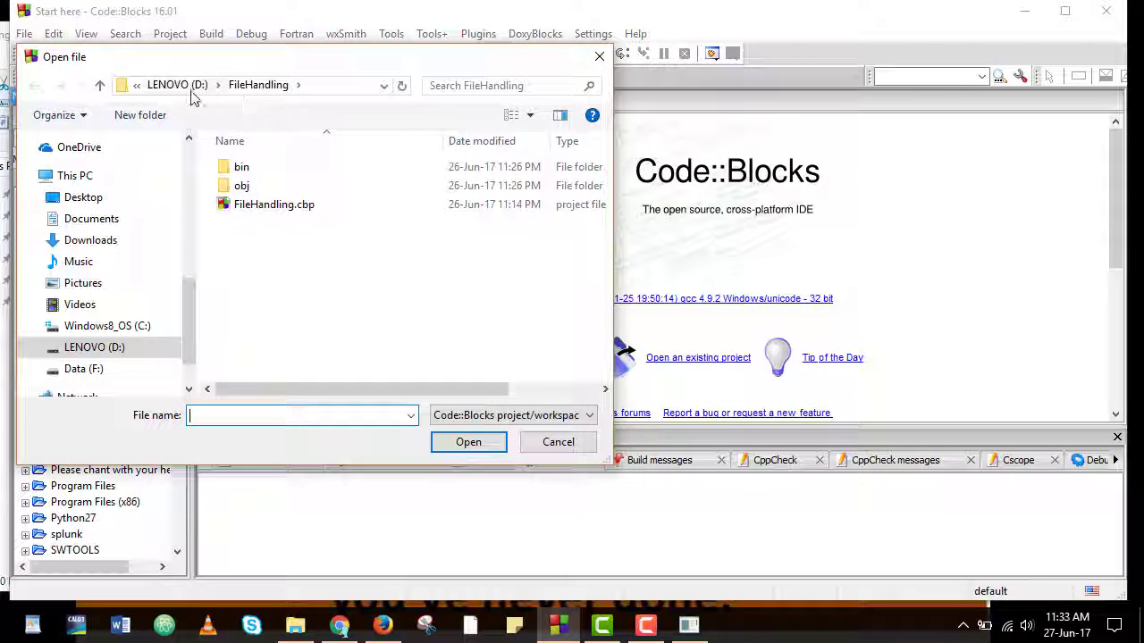
click(597, 57)
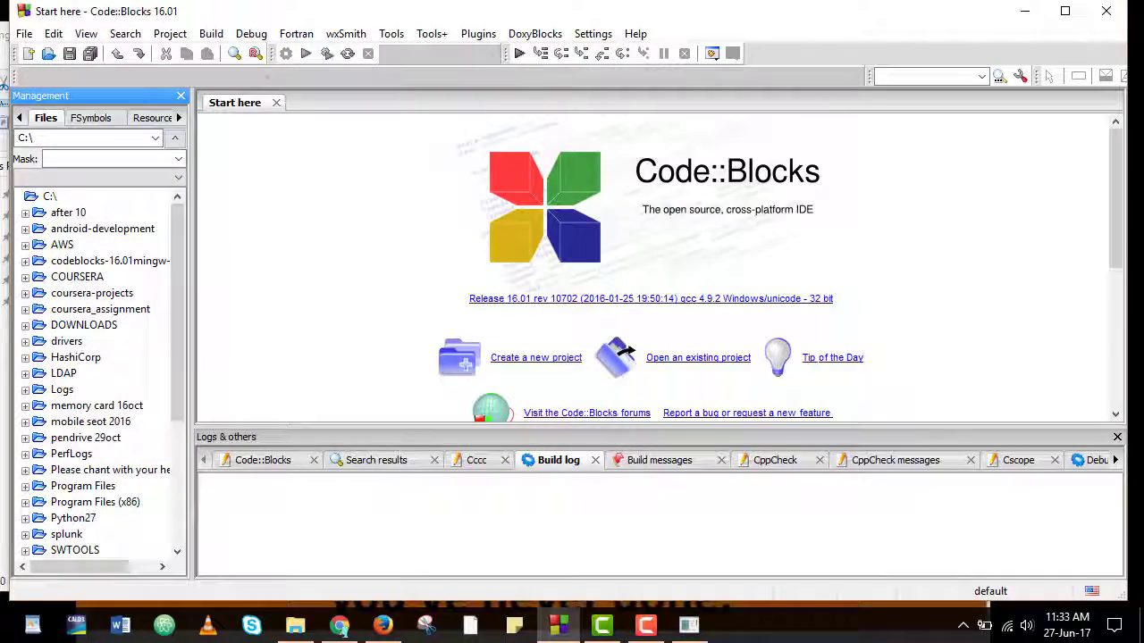
click(25, 34)
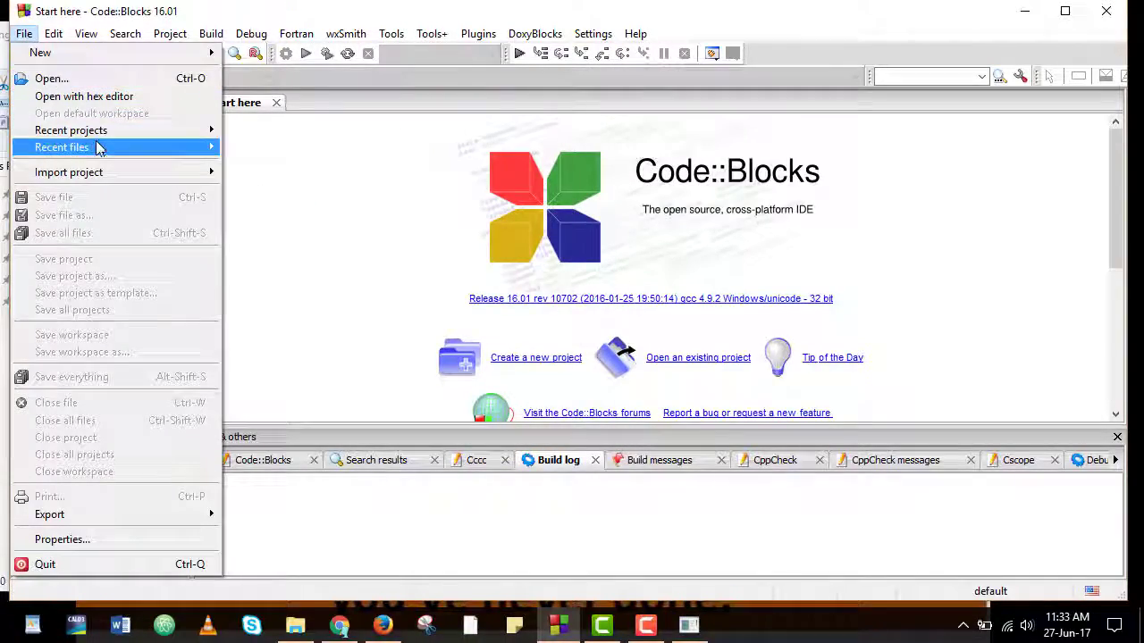
mouse_move(99, 131)
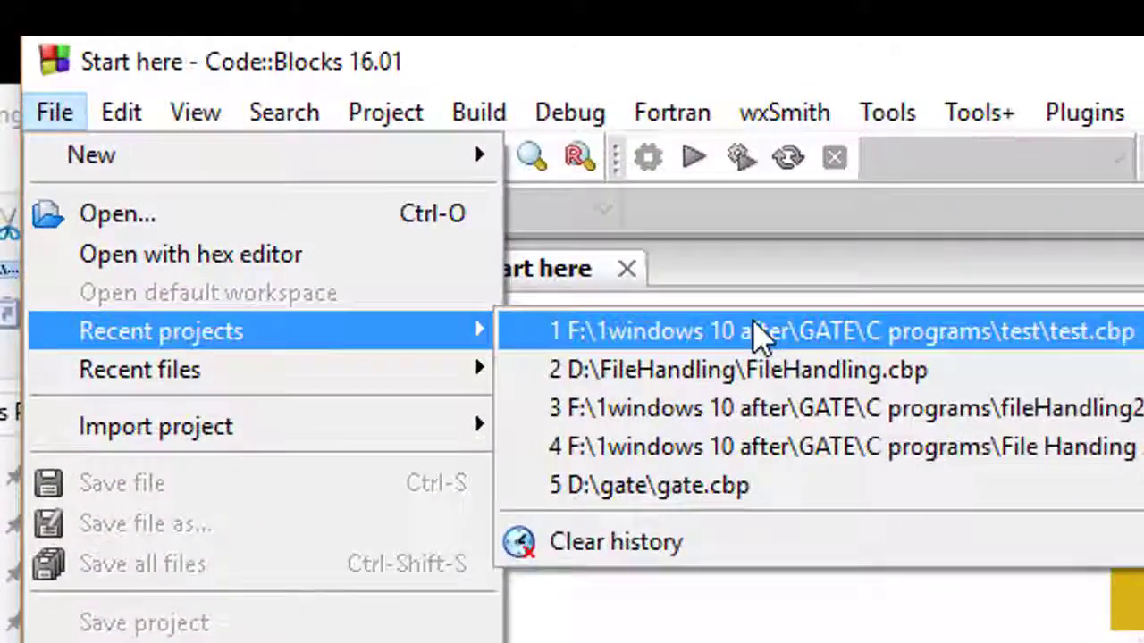
click(430, 179)
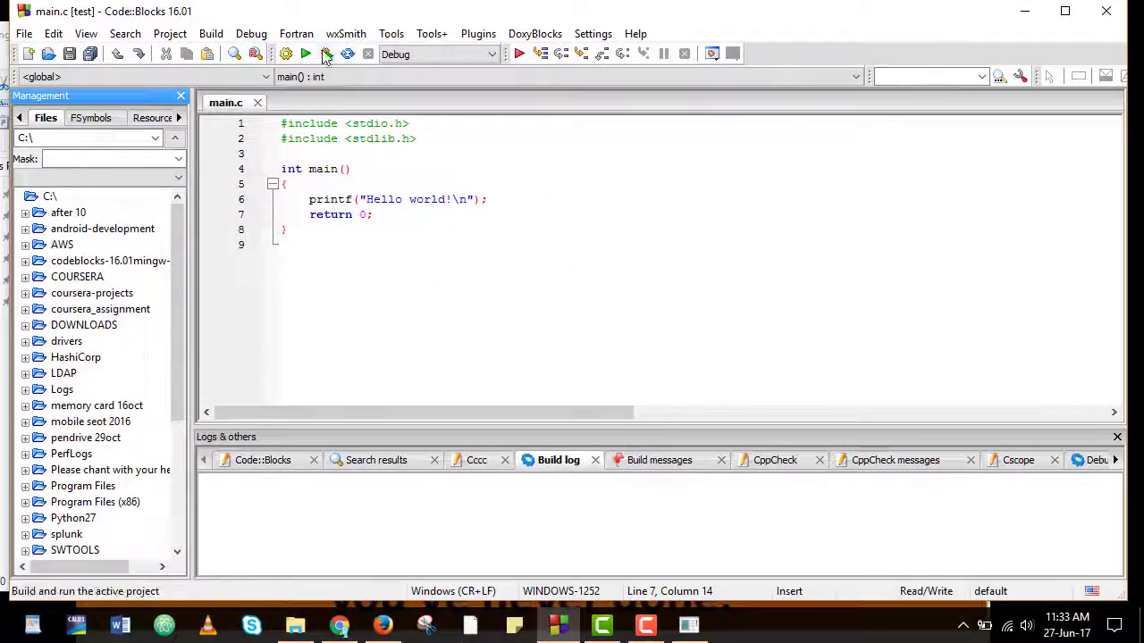
- Build and run the test project again so the console prints Hello world!
click(325, 55)
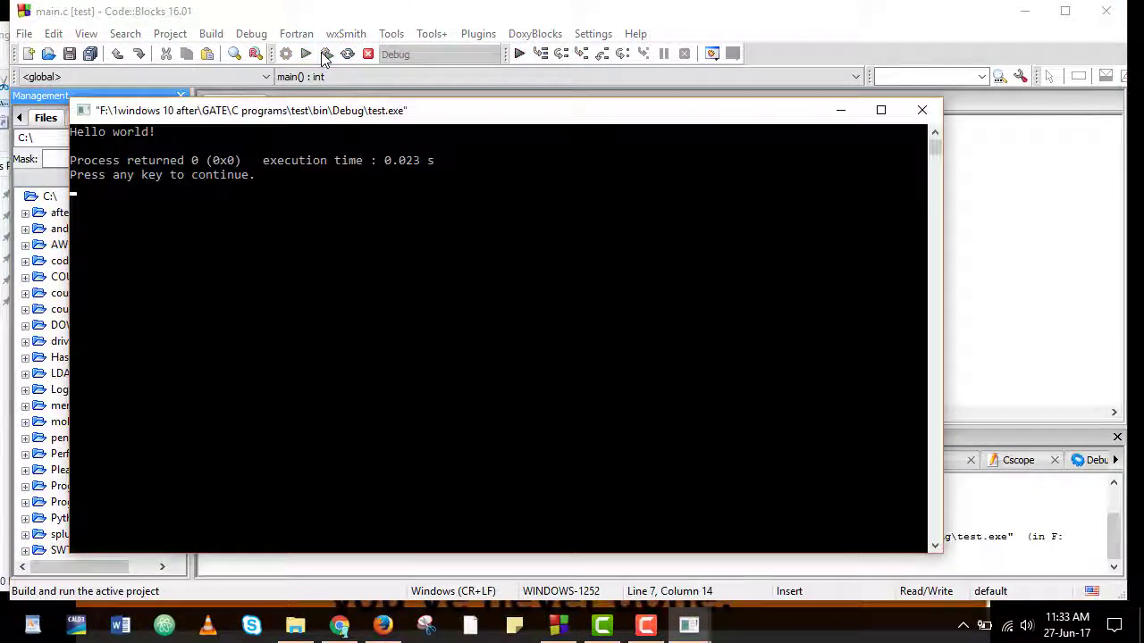